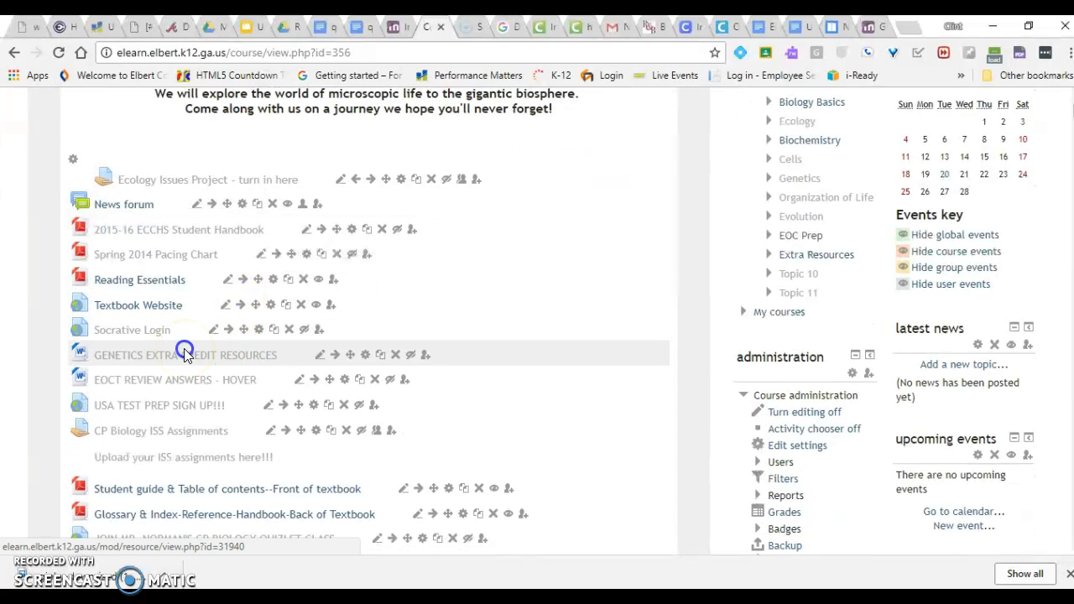
- Download the GENETICS EXTRA CREDIT RESOURCES and EOCT REVIEW ANSWERS - HOVER documents from the biology course page
click(184, 349)
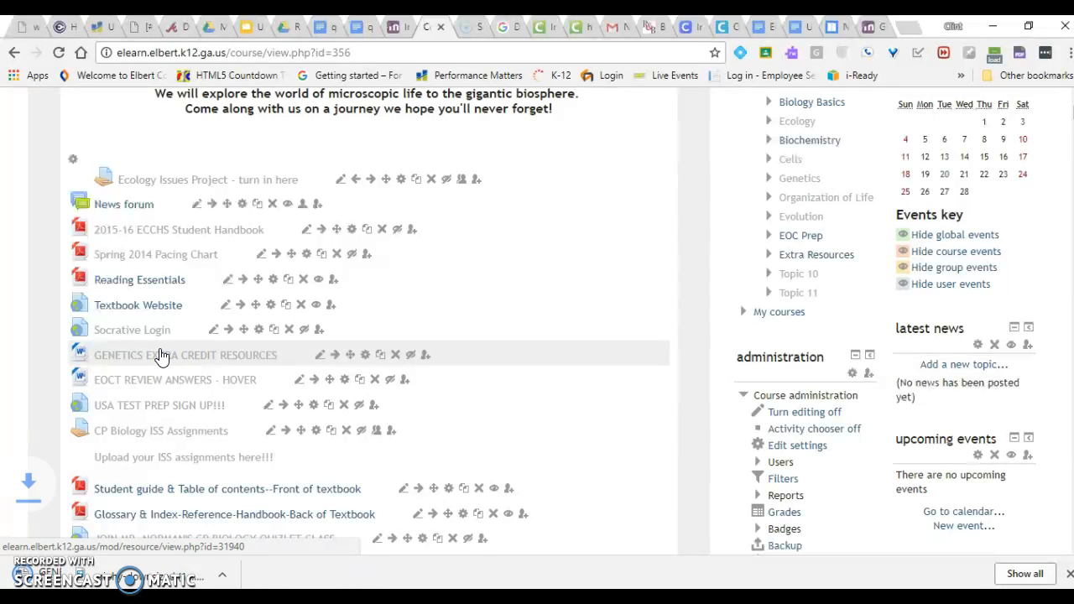
click(145, 382)
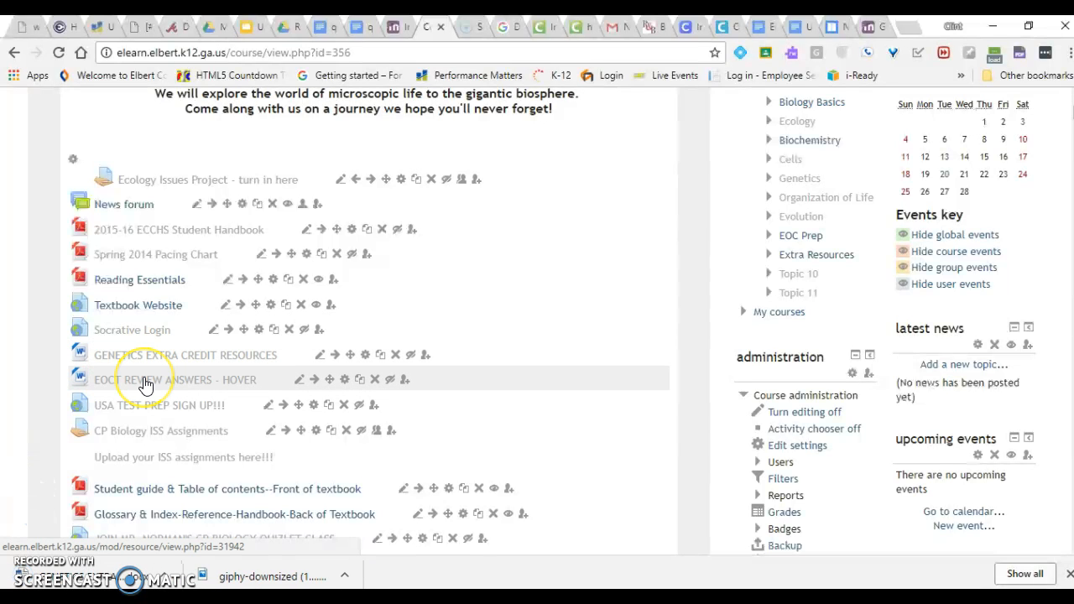
click(145, 381)
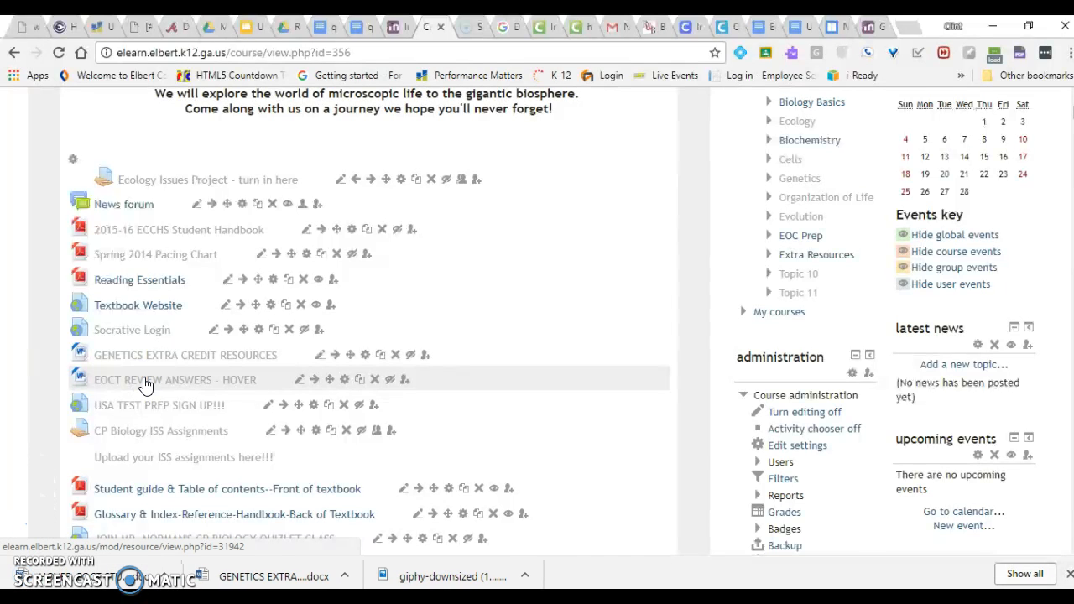
scroll(145, 383, down, 4)
scroll(145, 383, up, 1)
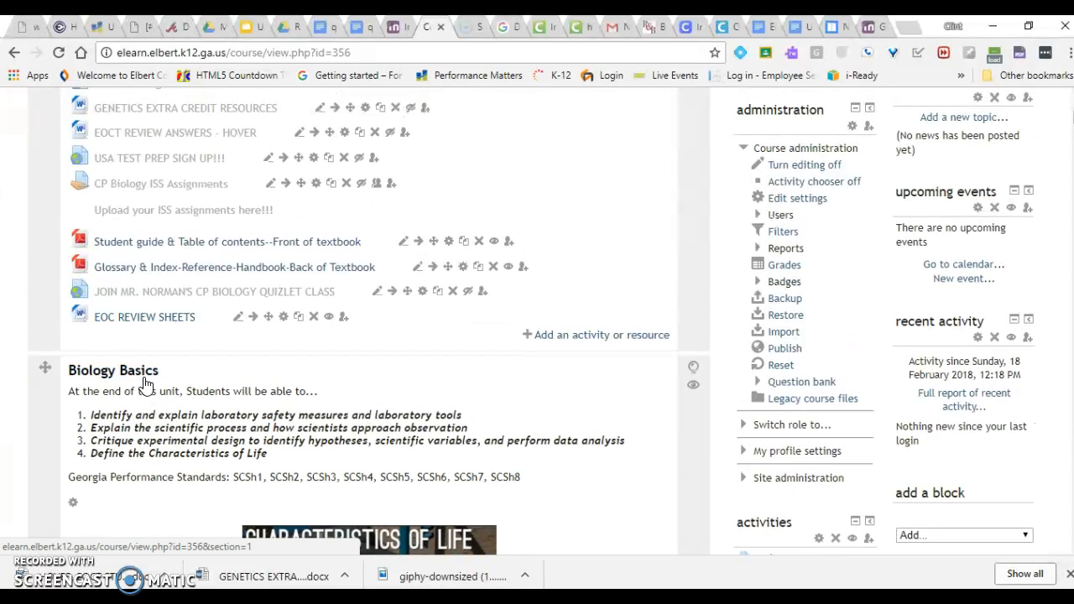
click(150, 243)
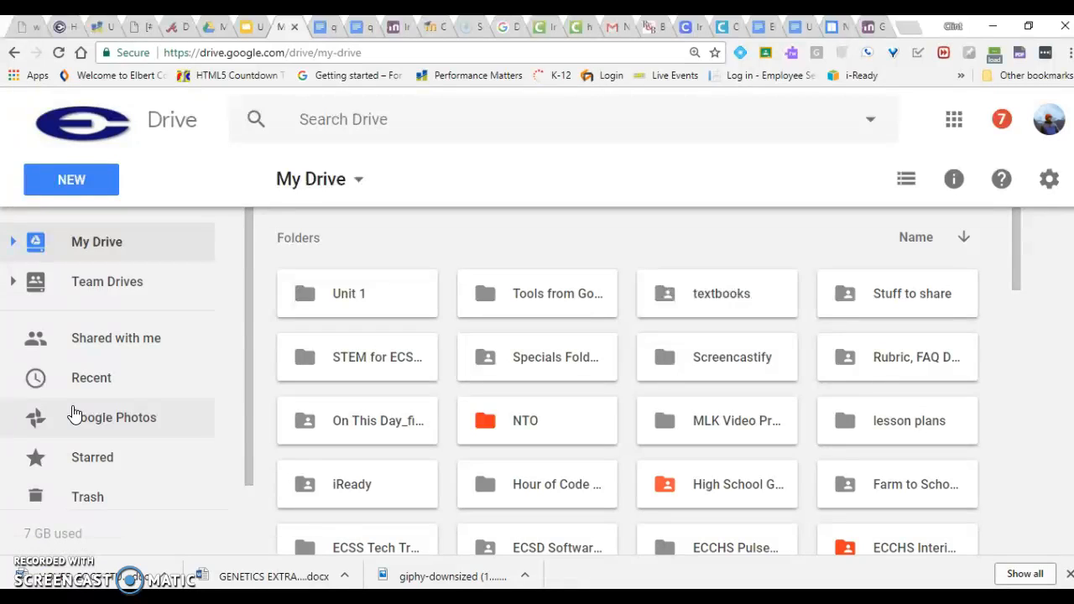
- In Google Drive, create a folder named Genetics in My Drive and open it
click(119, 192)
click(106, 184)
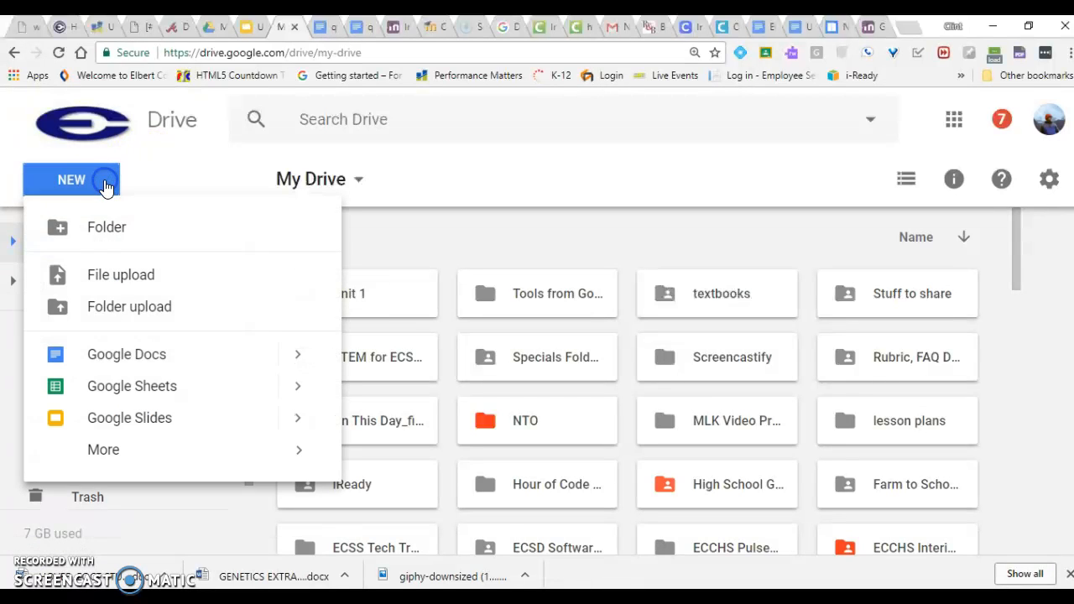
click(98, 226)
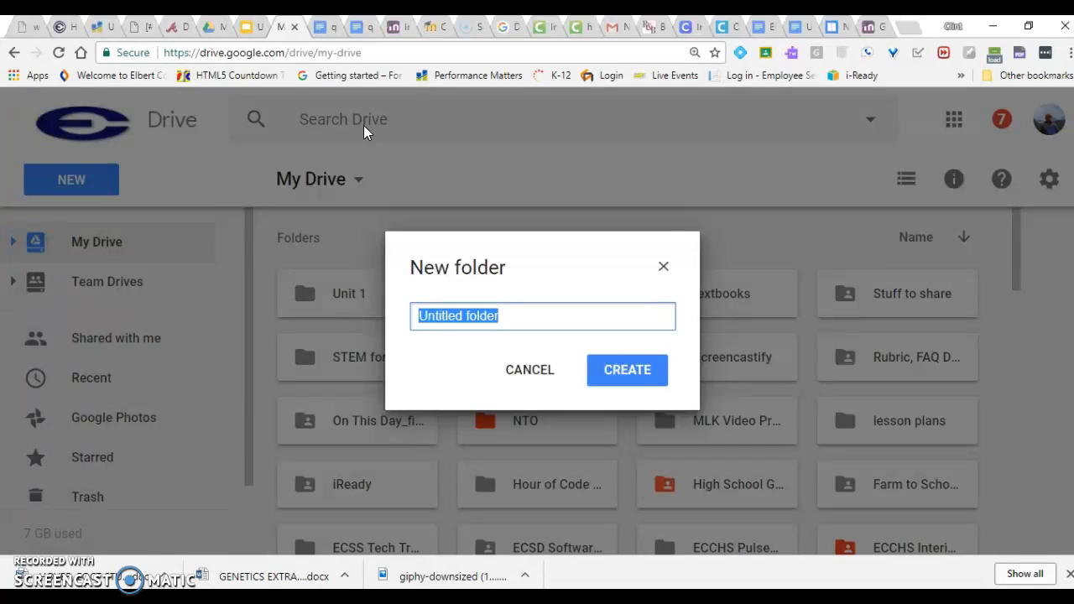
text(Gene)
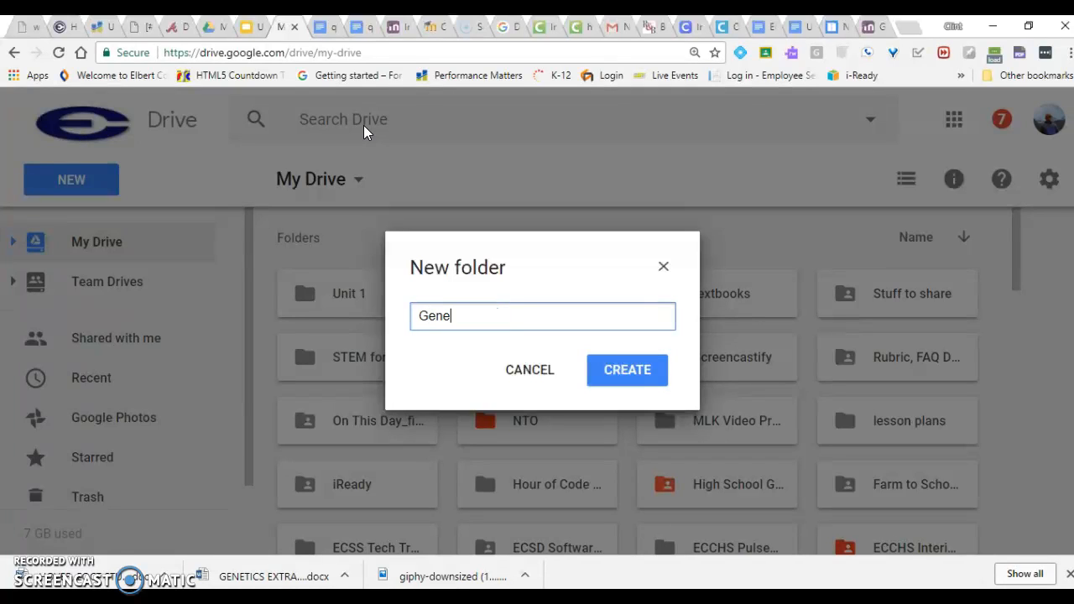
text(tics)
click(630, 382)
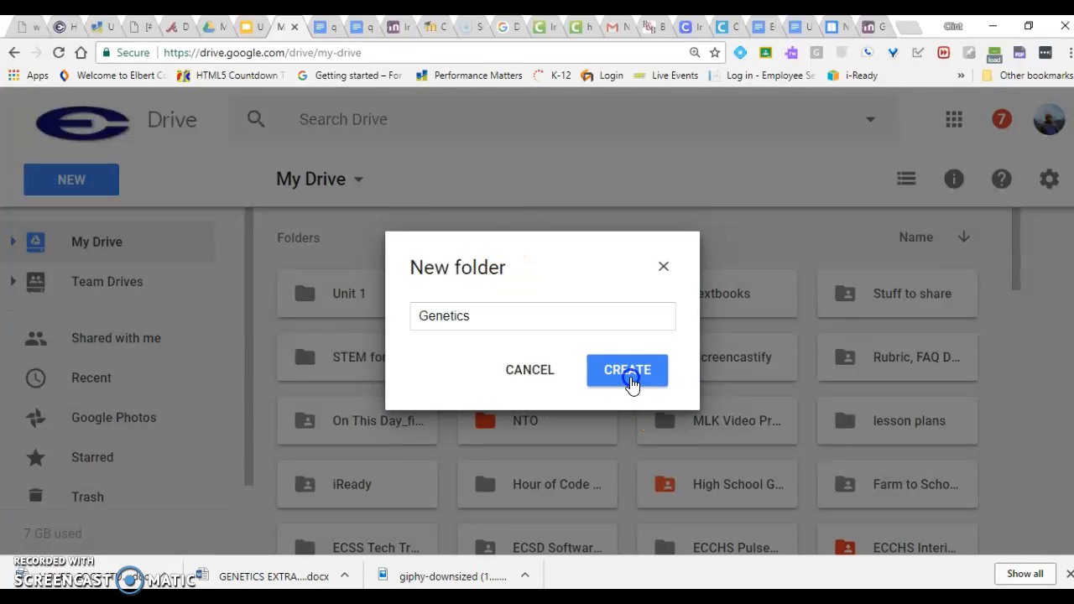
click(864, 378)
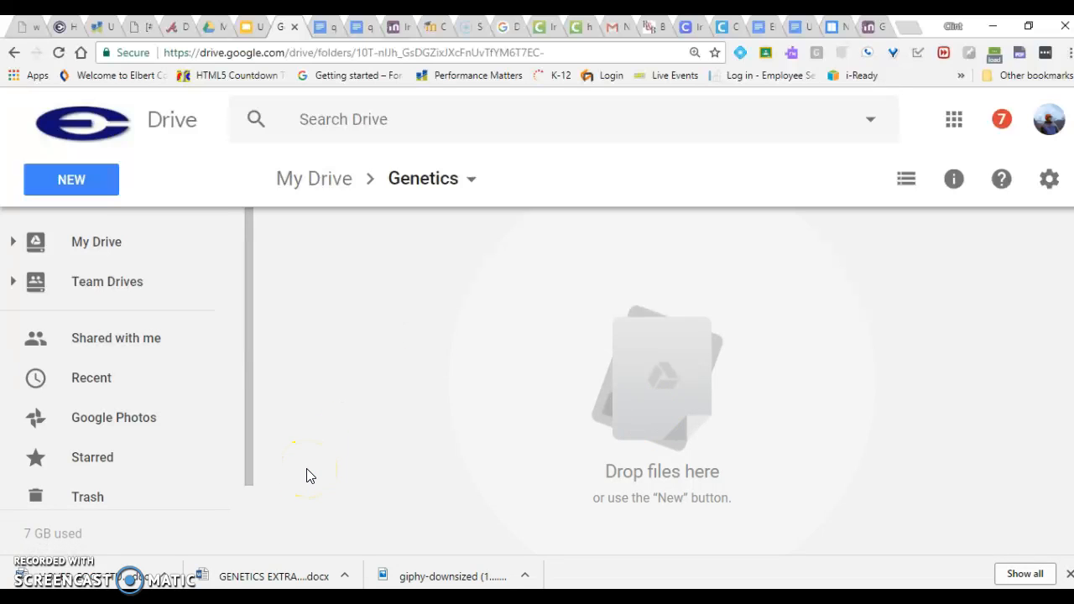
- Check the Drive setting for converting uploaded files to Google Docs editor format and close the settings
click(1044, 192)
click(835, 238)
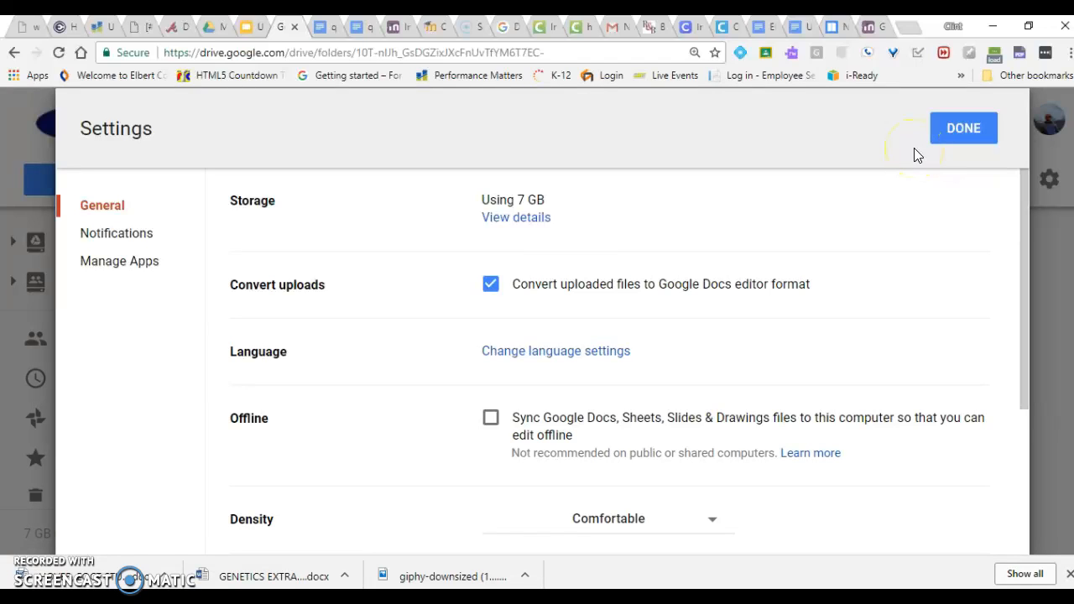
click(960, 134)
click(960, 134)
click(612, 454)
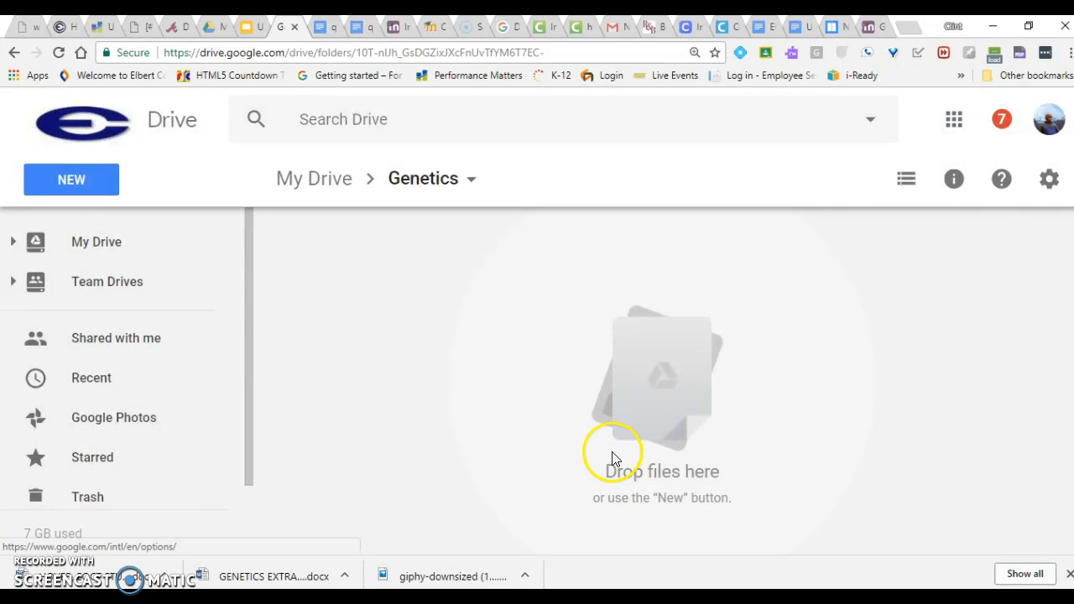
- Upload the downloaded genetics extra credit resources and EOCT study guide answers documents into the Genetics folder
drag(225, 581, 391, 307)
drag(126, 575, 395, 286)
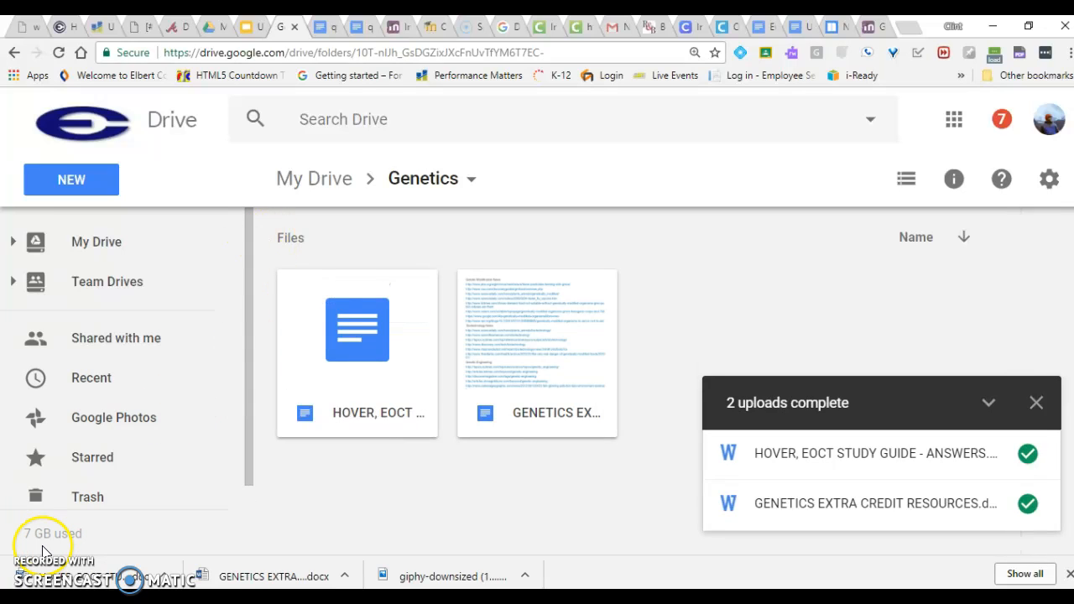
mouse_move(43, 546)
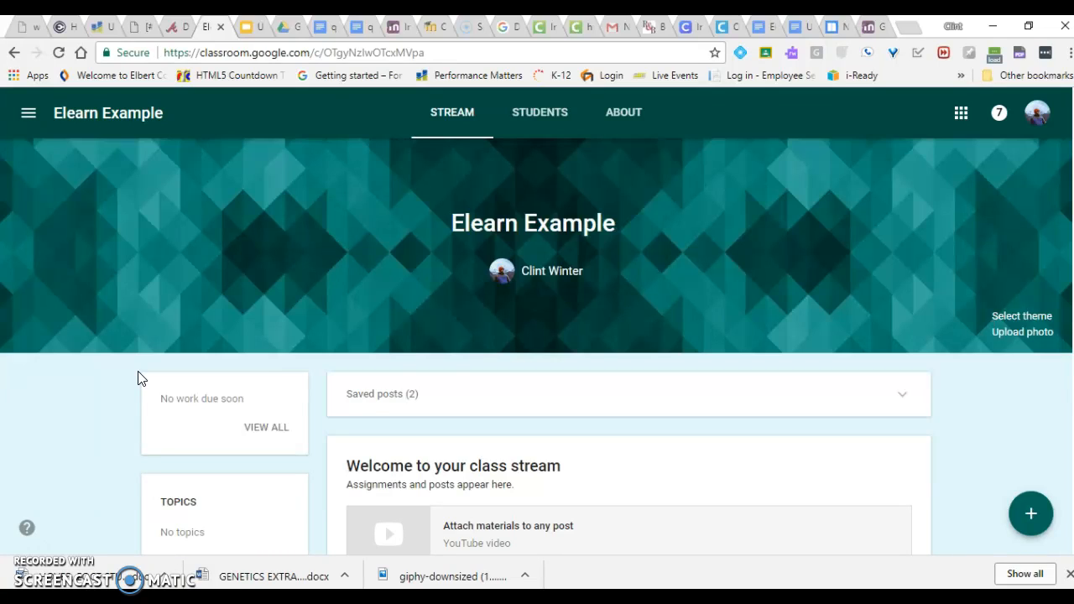
click(102, 351)
click(643, 109)
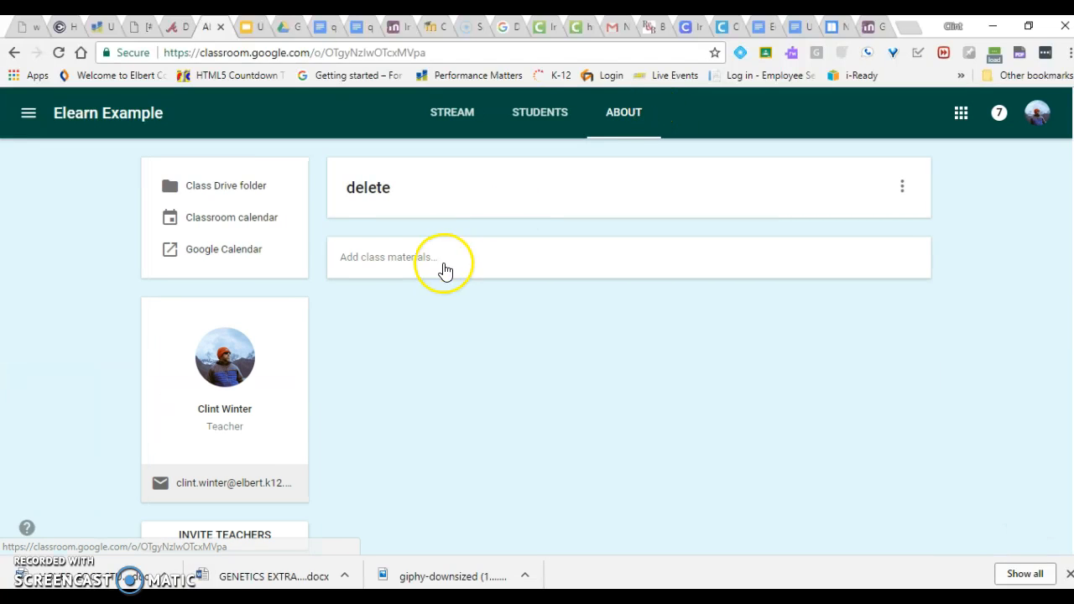
click(372, 266)
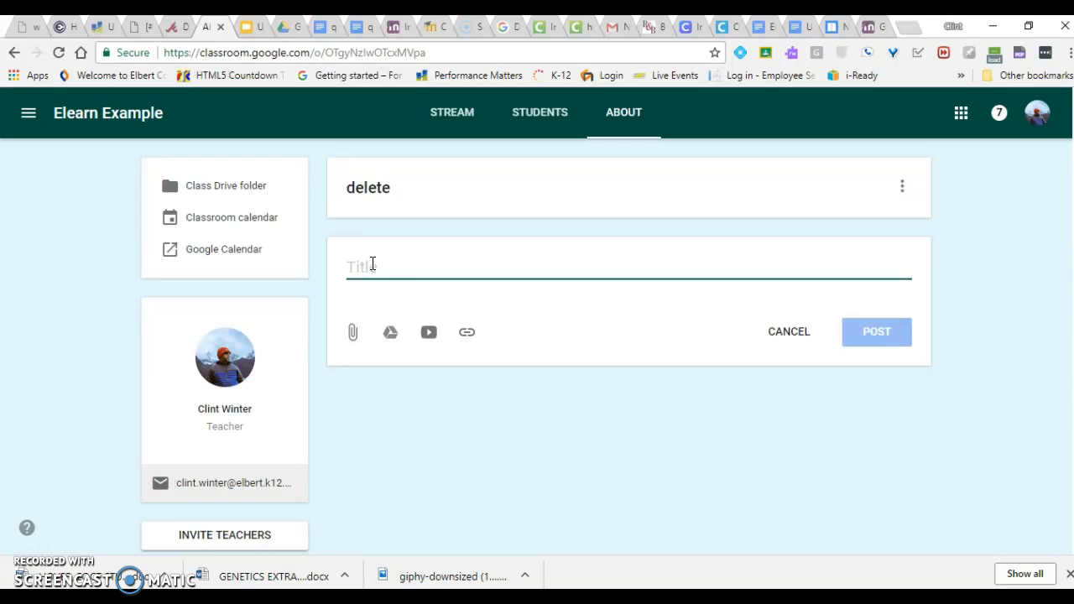
click(390, 333)
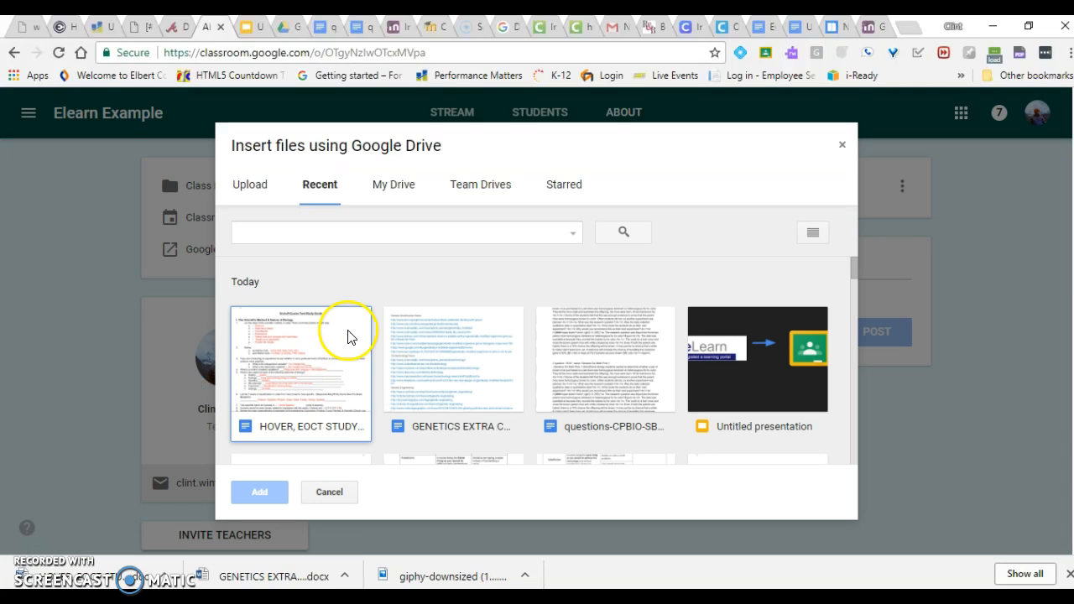
click(277, 372)
click(434, 383)
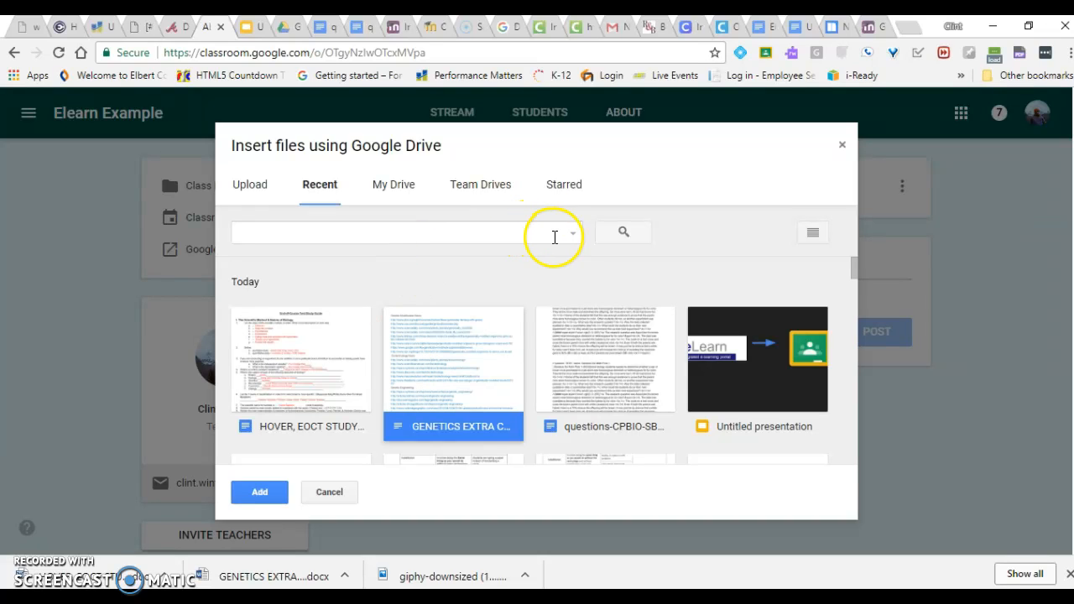
click(333, 492)
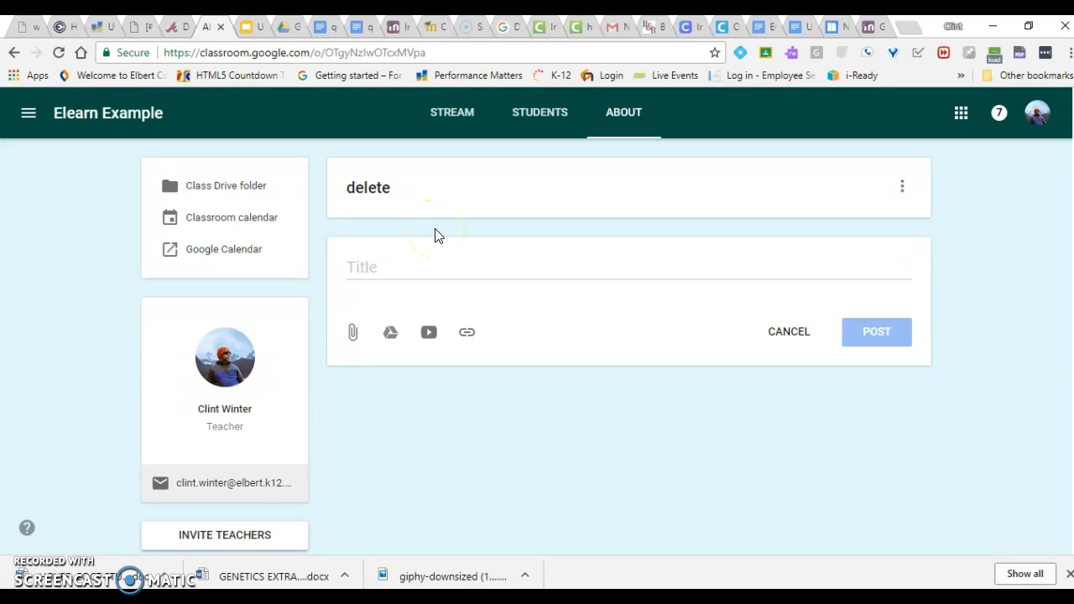
click(451, 109)
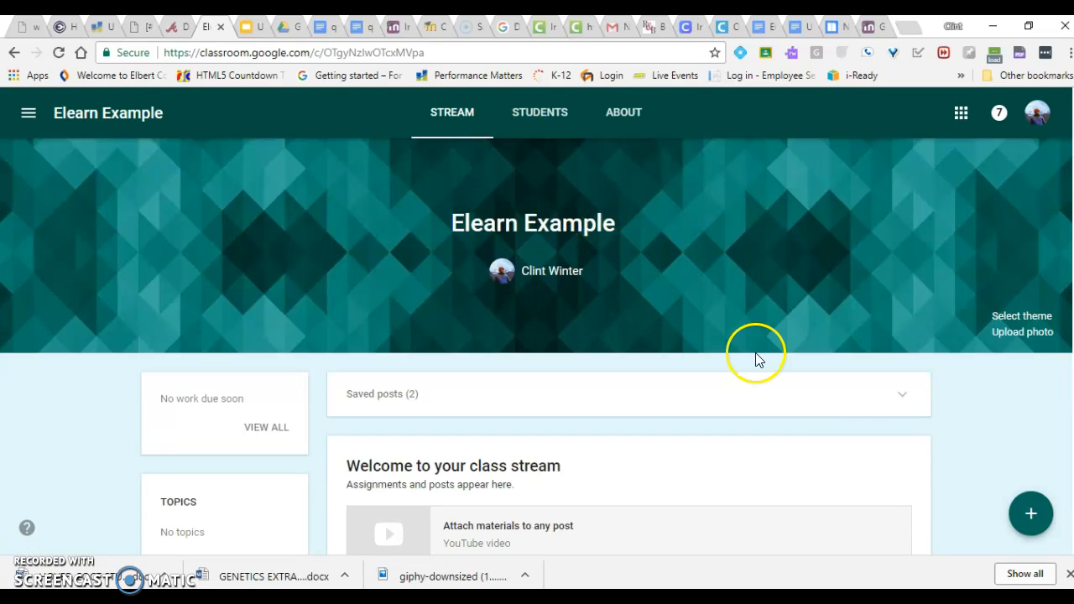
- Create an assignment titled Genetics for all students in the Elearn Example class, with a new topic Unit 1
mouse_move(1025, 522)
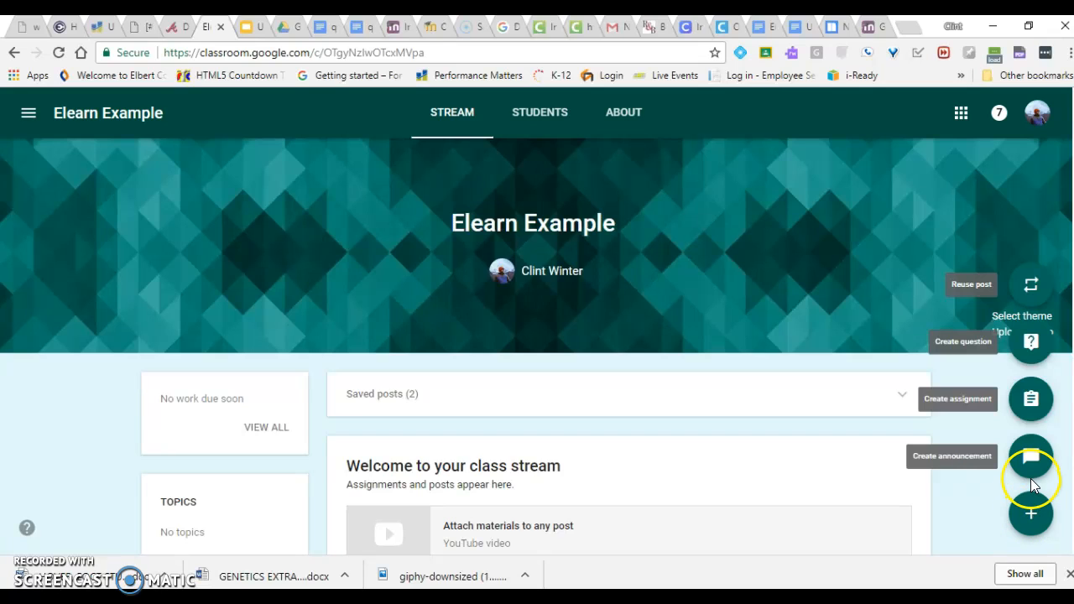
click(1032, 407)
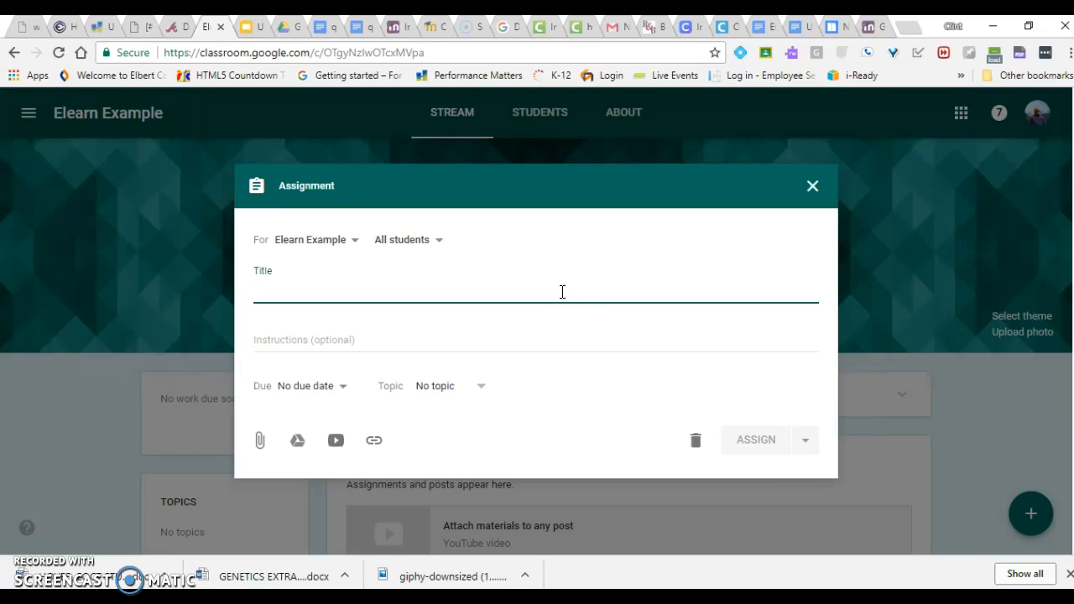
click(413, 385)
click(418, 419)
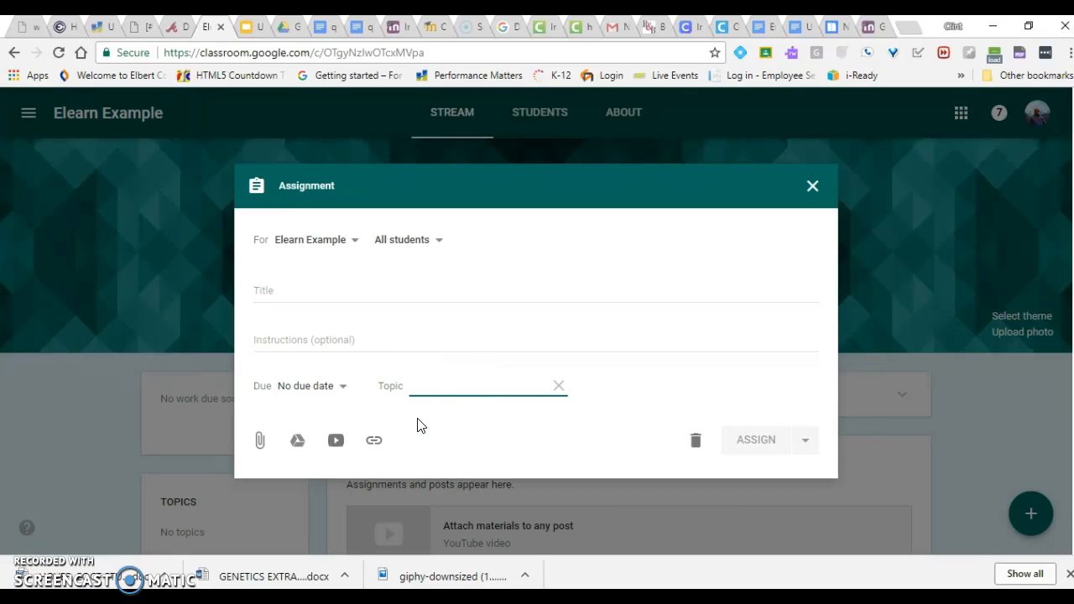
text(Unit 1)
click(344, 292)
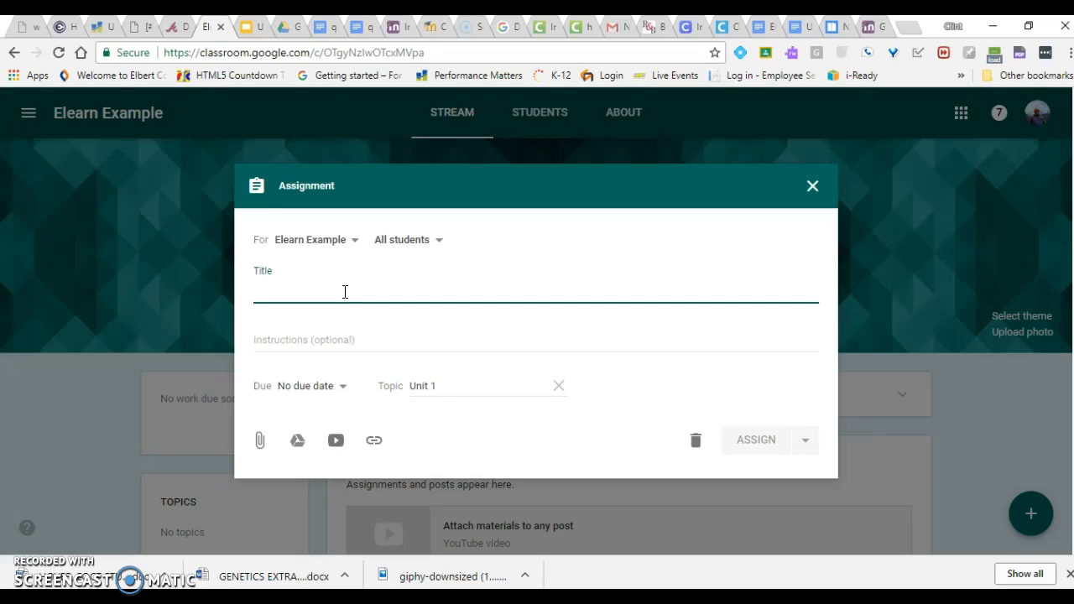
text(Genetics)
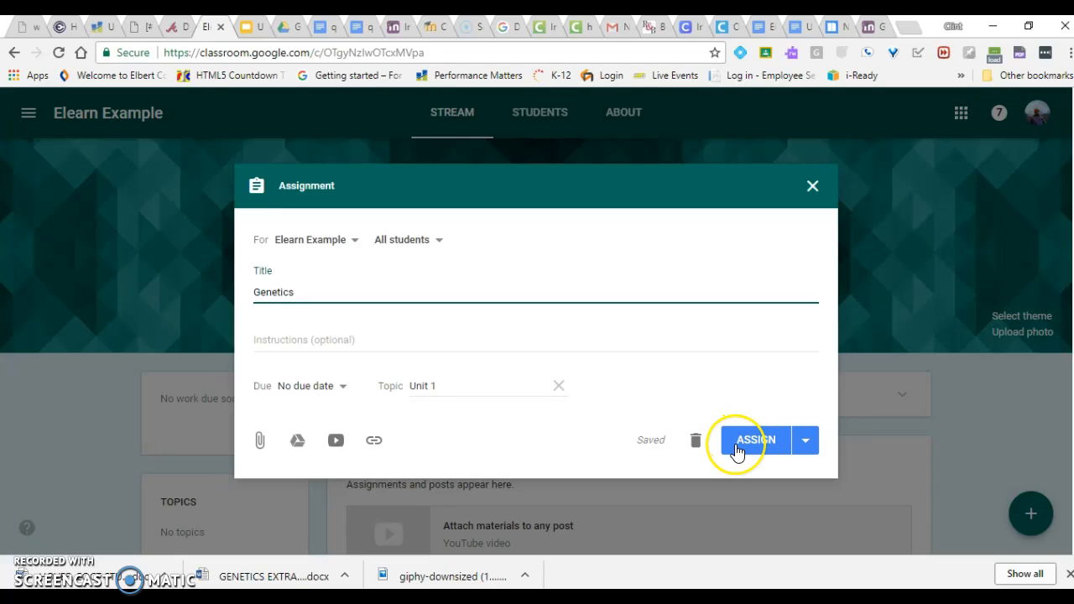
click(810, 441)
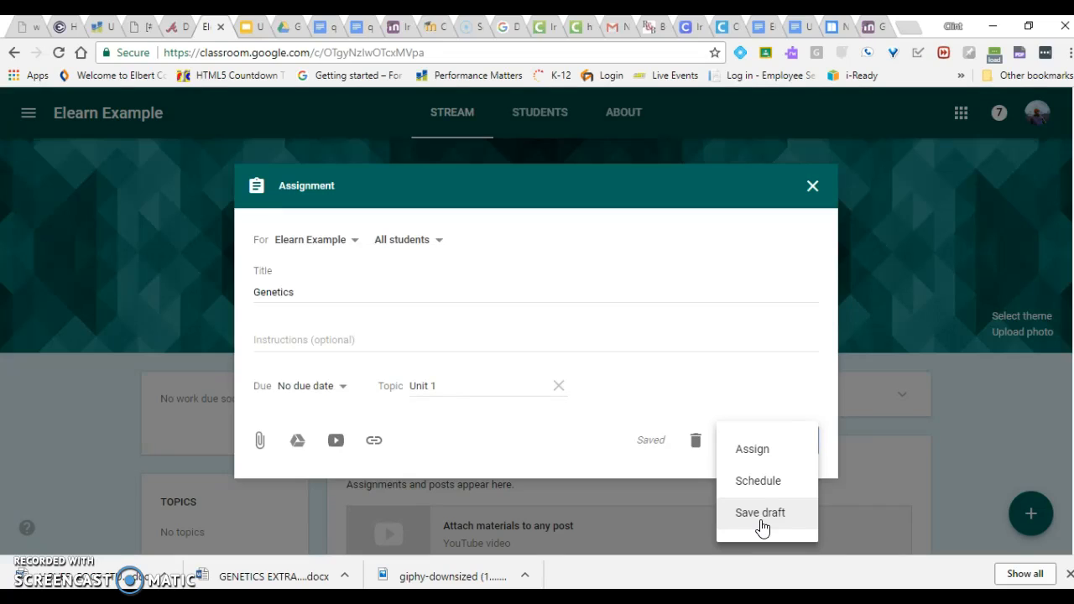
click(752, 478)
click(571, 290)
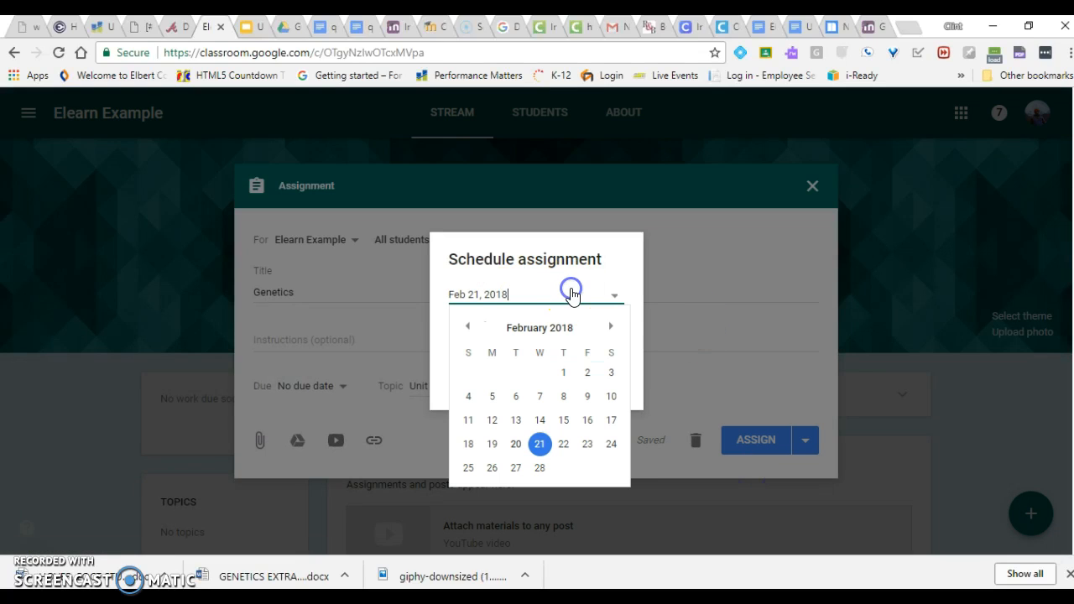
click(613, 334)
click(611, 328)
click(611, 329)
click(610, 329)
click(610, 328)
click(610, 328)
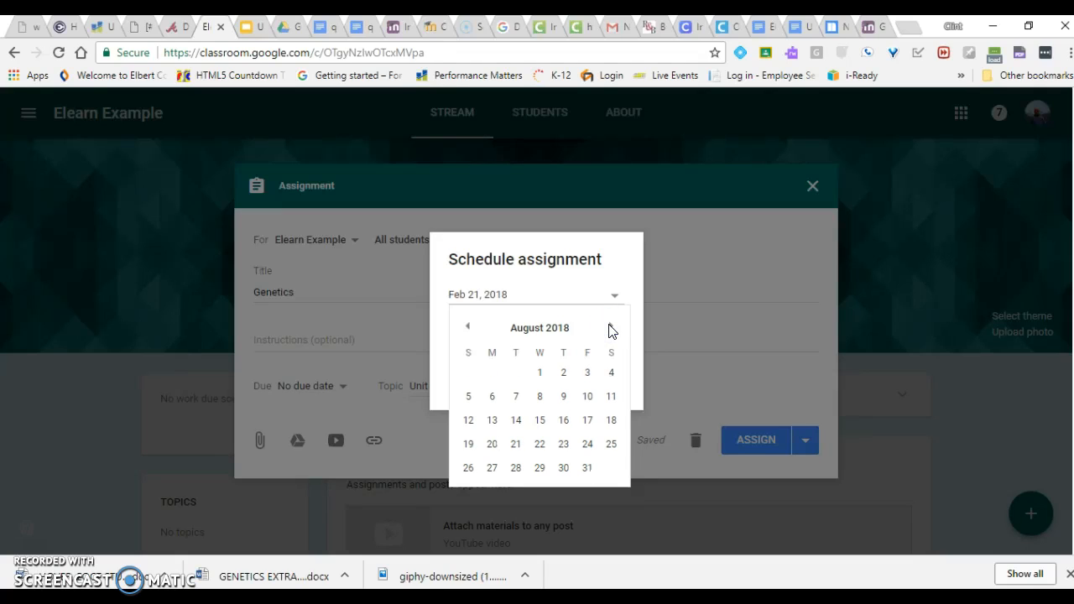
click(568, 377)
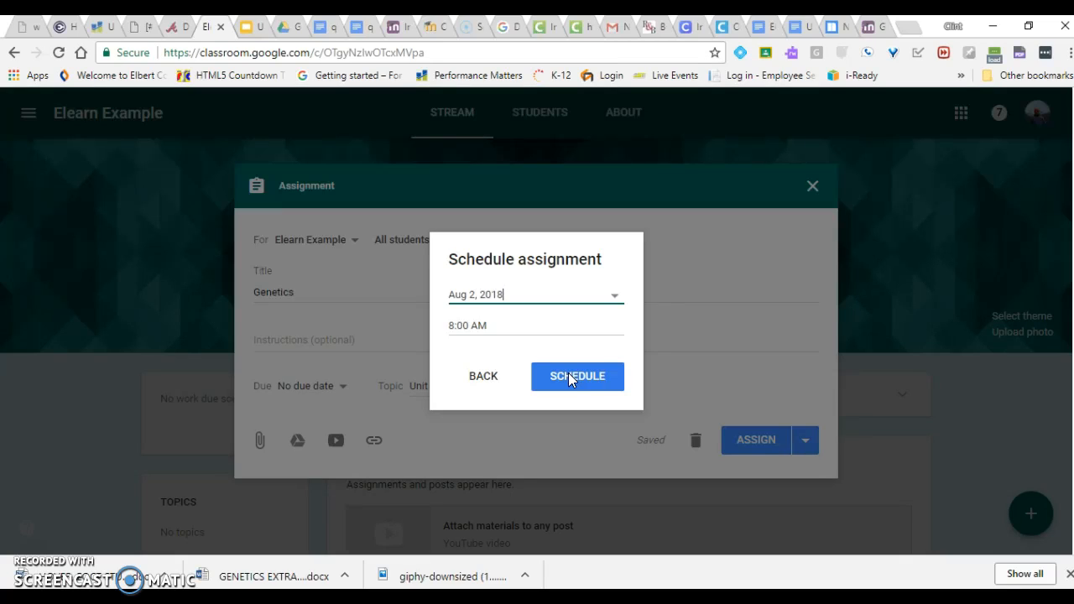
click(568, 376)
click(494, 381)
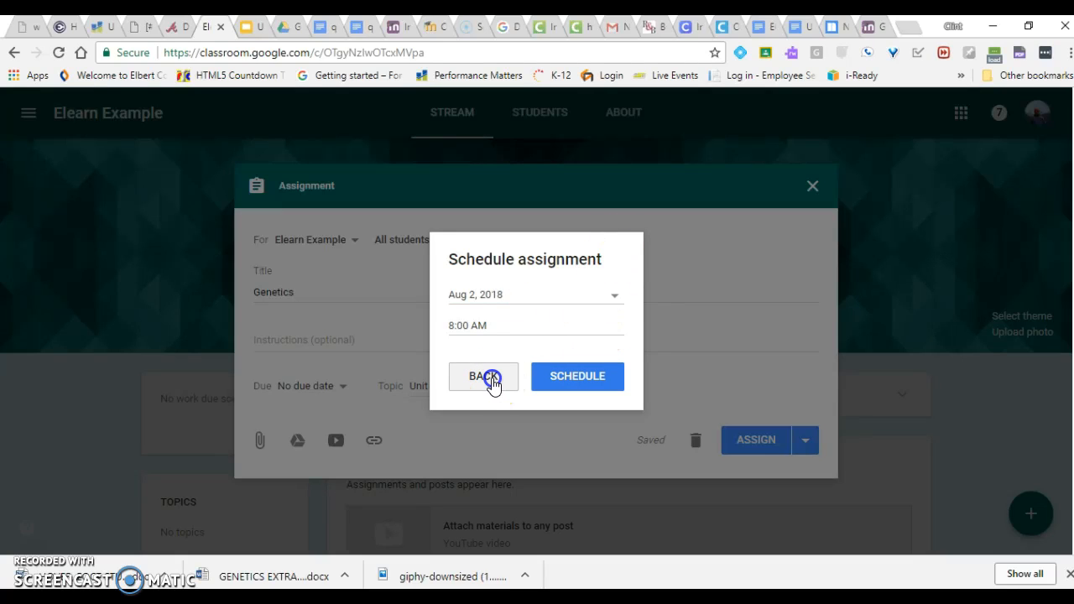
- Close the Genetics assignment form, leaving the assignment as a saved draft
click(810, 184)
mouse_move(1032, 510)
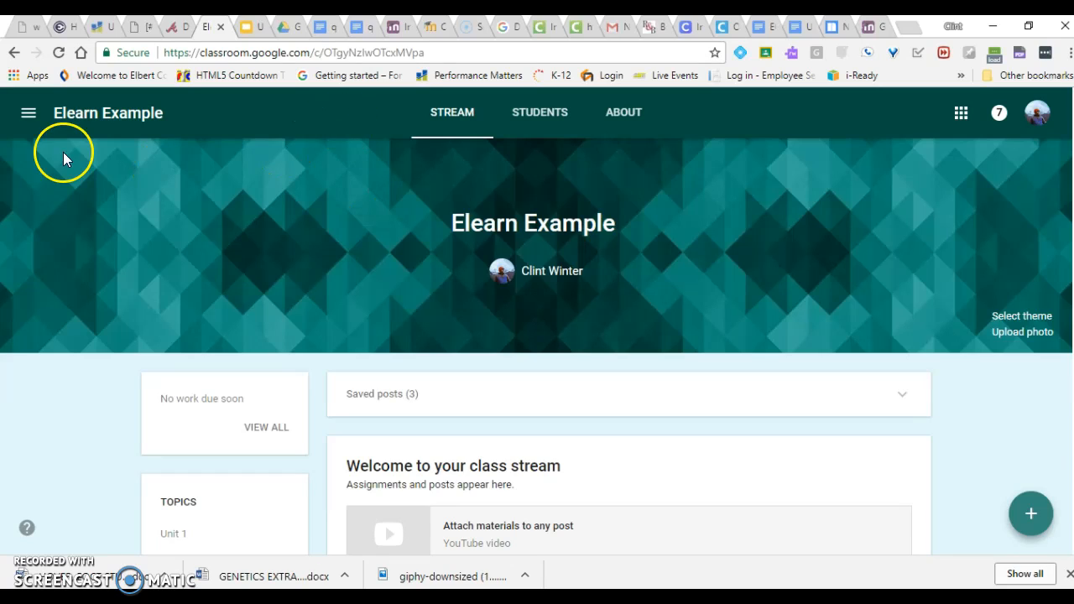
click(28, 113)
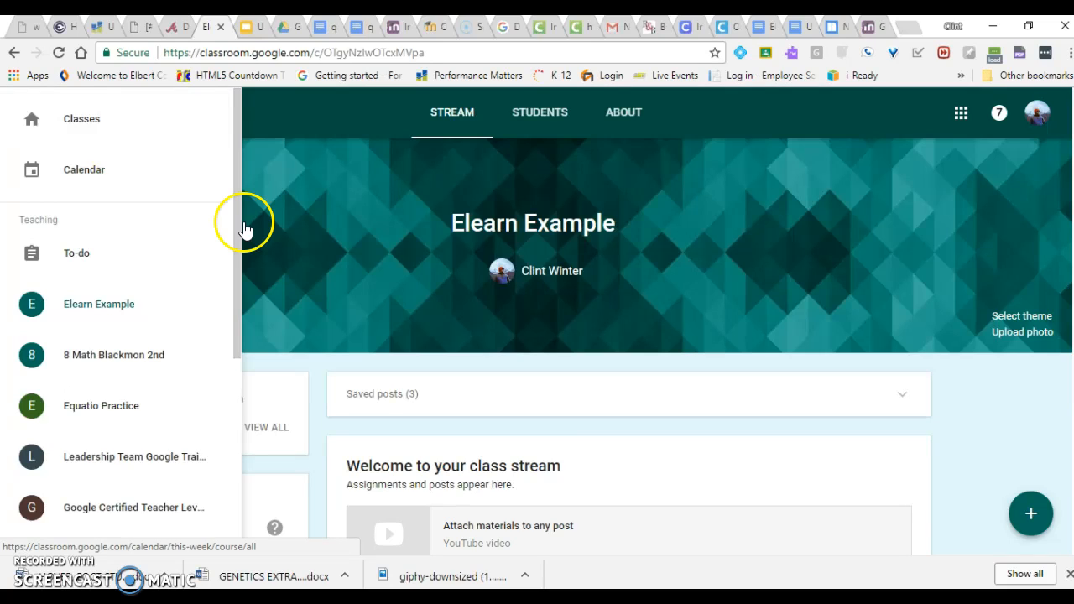
click(397, 277)
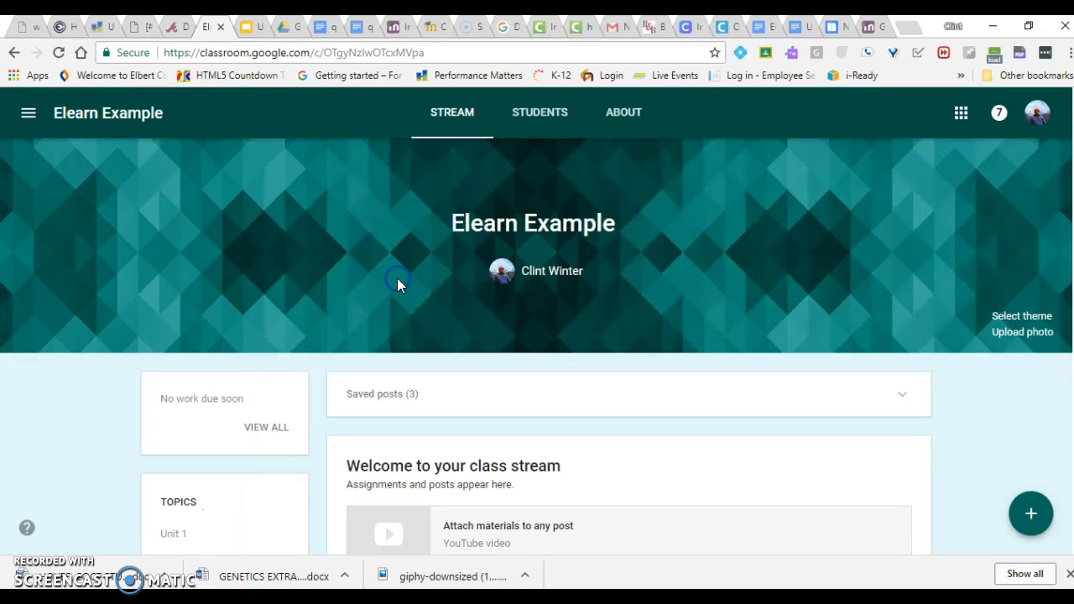